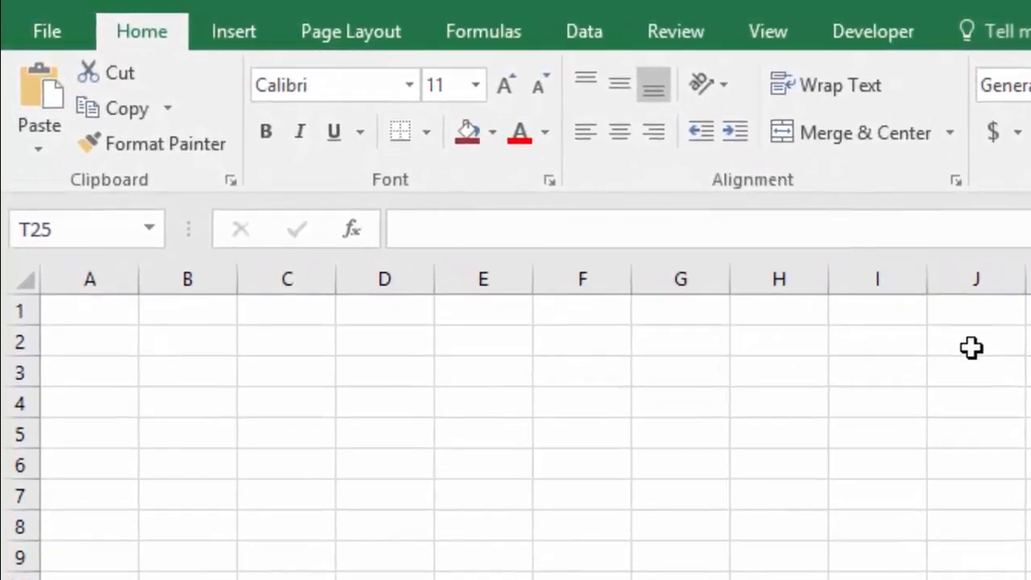
Enter a SUM formula in cell F1 that adds C1 and D1: =SUM(C1,D1).
{"action": "left_click", "coordinate": [616, 339]}
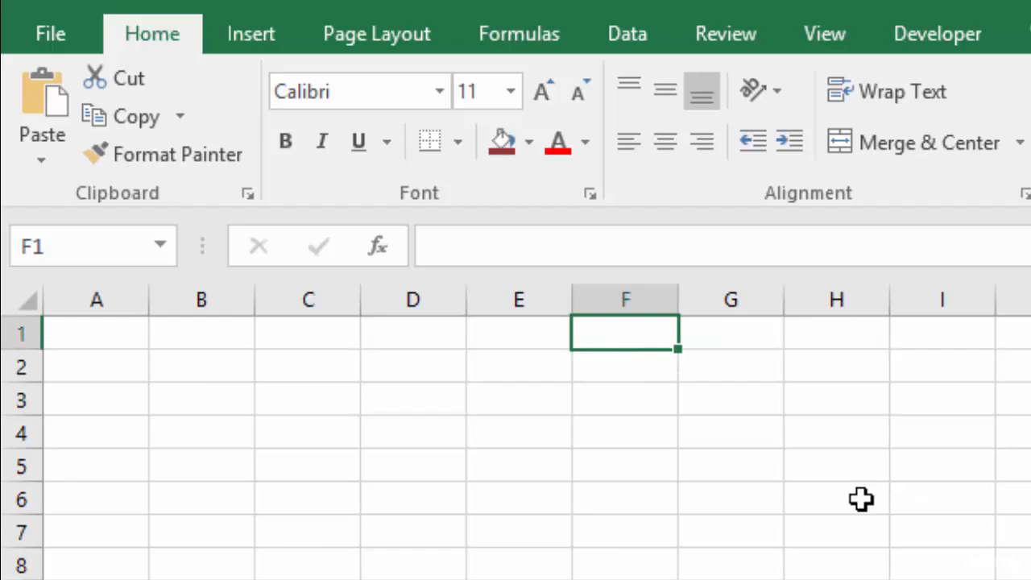
{"action": "type", "text": "="}
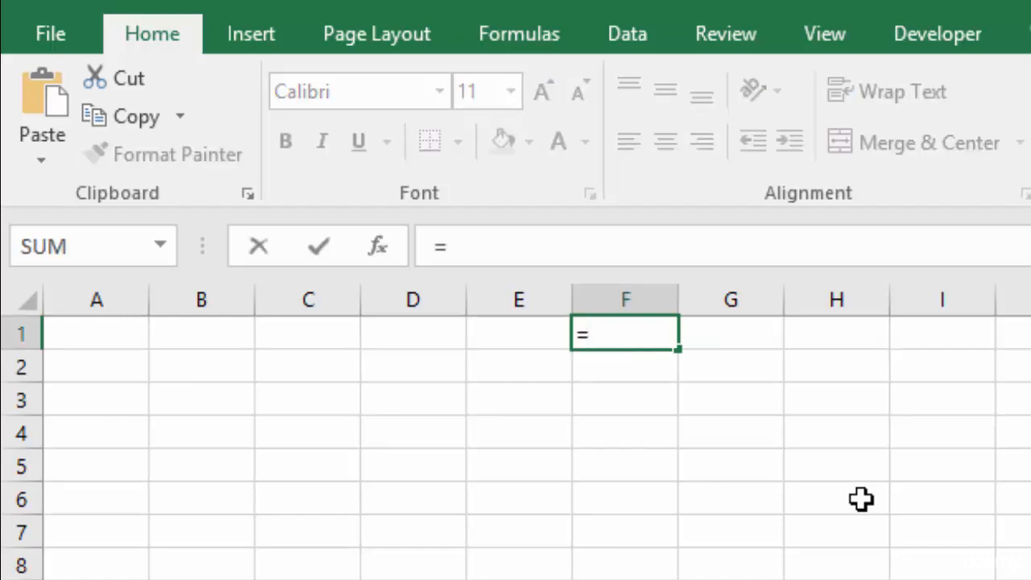
{"action": "type", "text": "SUM"}
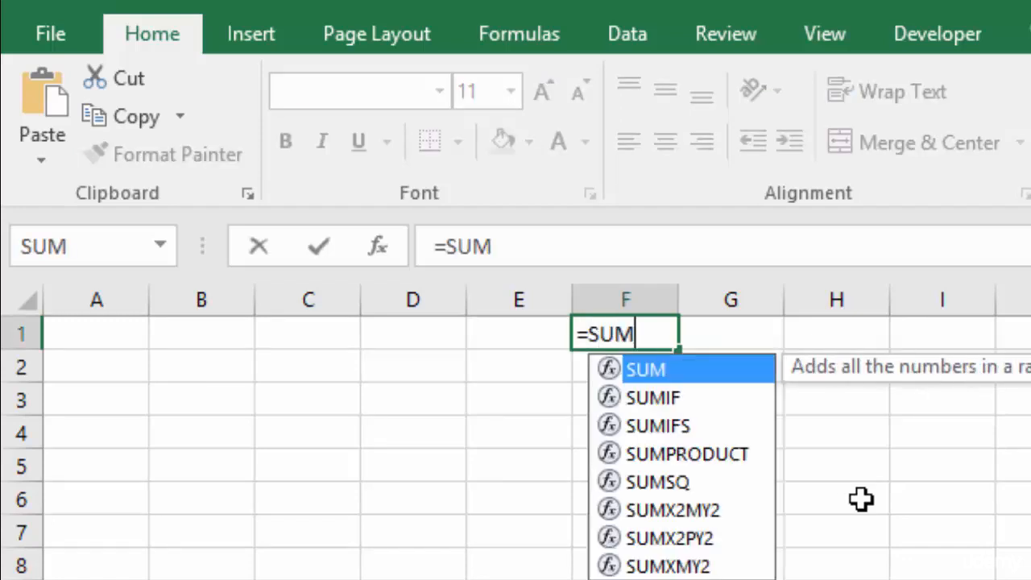
{"action": "double_click", "coordinate": [675, 367]}
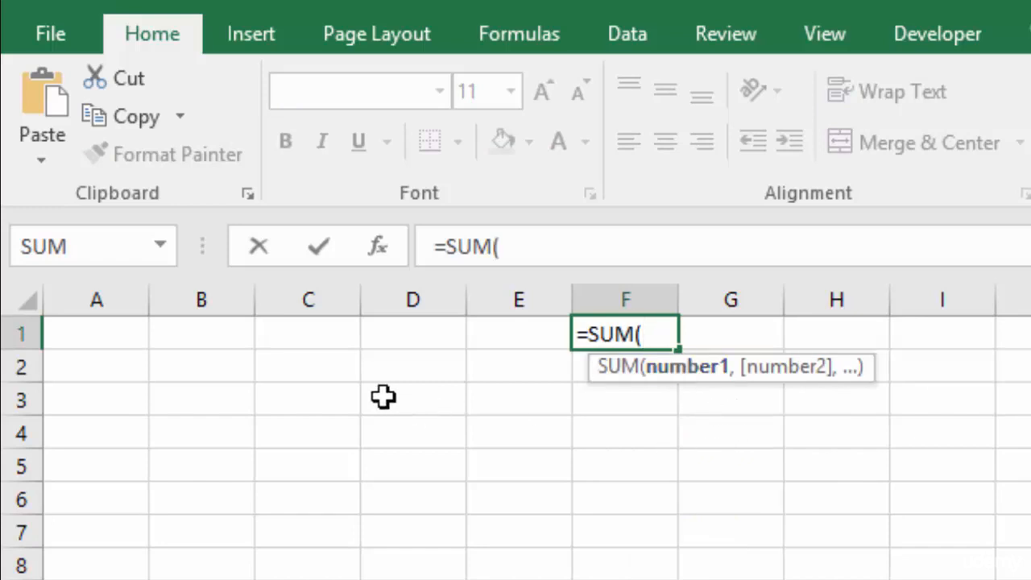
{"action": "left_click", "coordinate": [315, 337]}
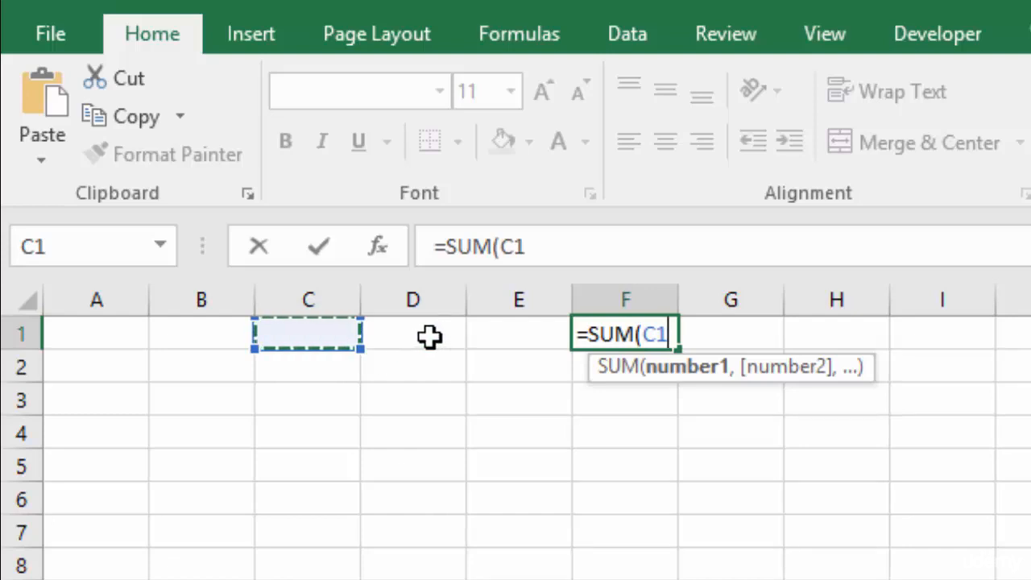
{"action": "type", "text": ","}
{"action": "left_click", "coordinate": [429, 337]}
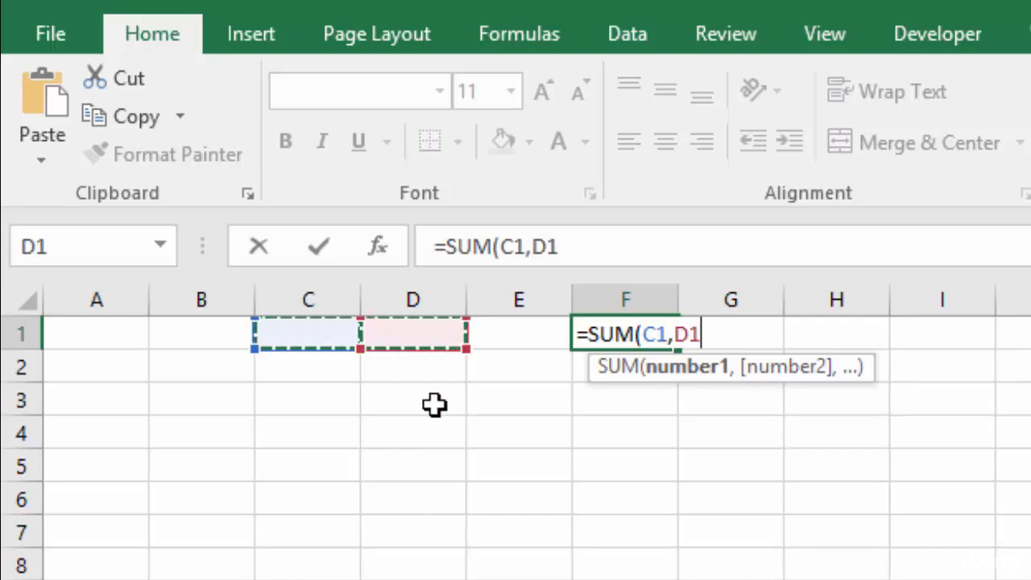
{"action": "key", "text": "Return"}
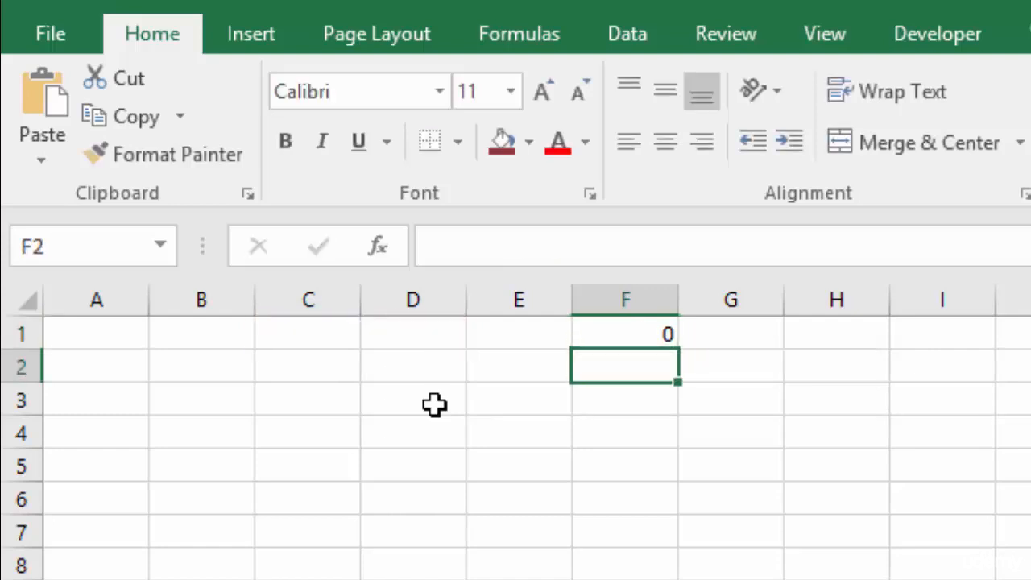
Examine which cells the SUM formula in F1 refers to.
{"action": "left_click", "coordinate": [636, 334]}
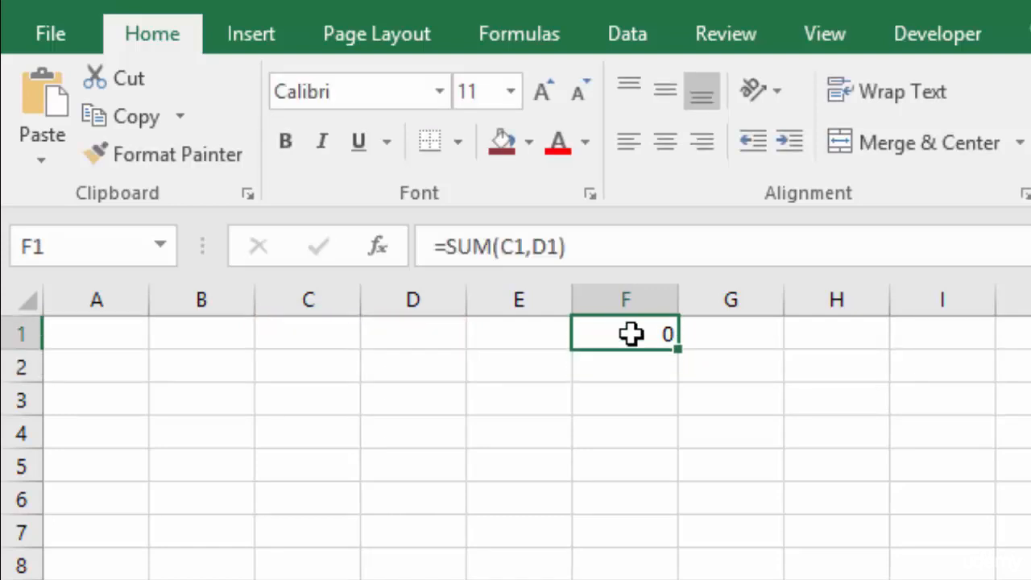
{"action": "double_click", "coordinate": [631, 335]}
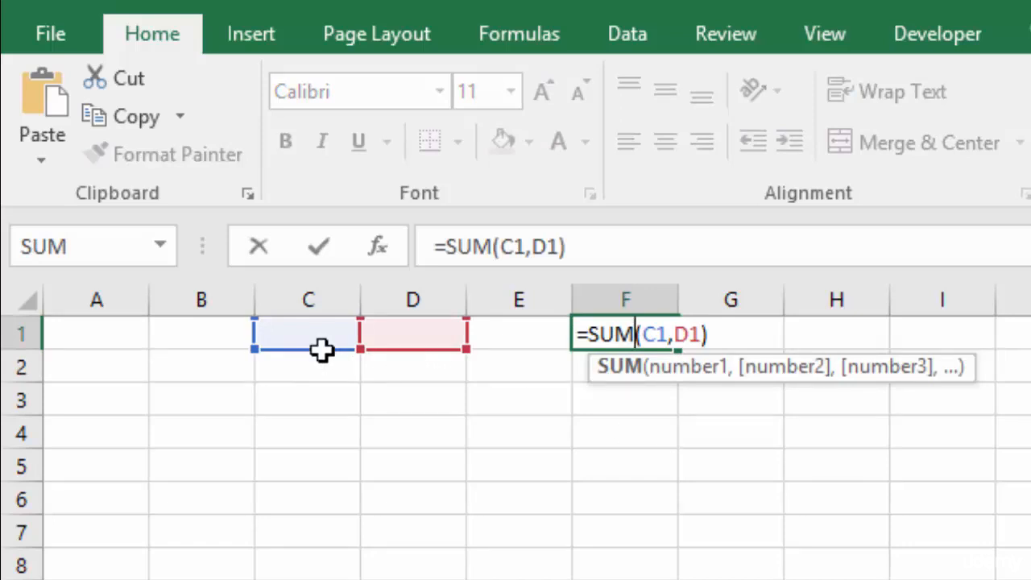
{"action": "left_click", "coordinate": [658, 409]}
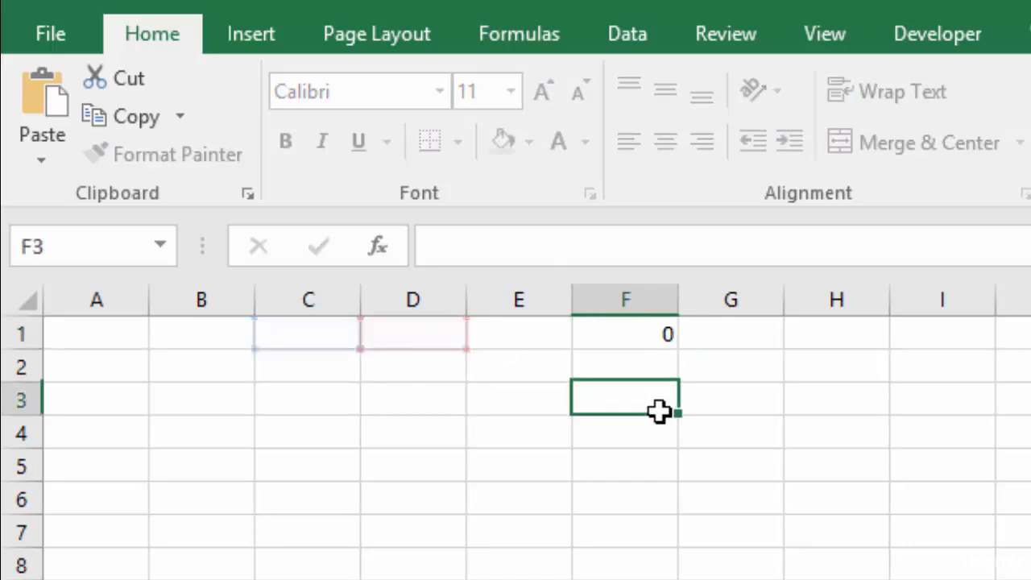
Fill the relative SUM formula from F1 down through F6.
{"action": "left_click", "coordinate": [628, 337]}
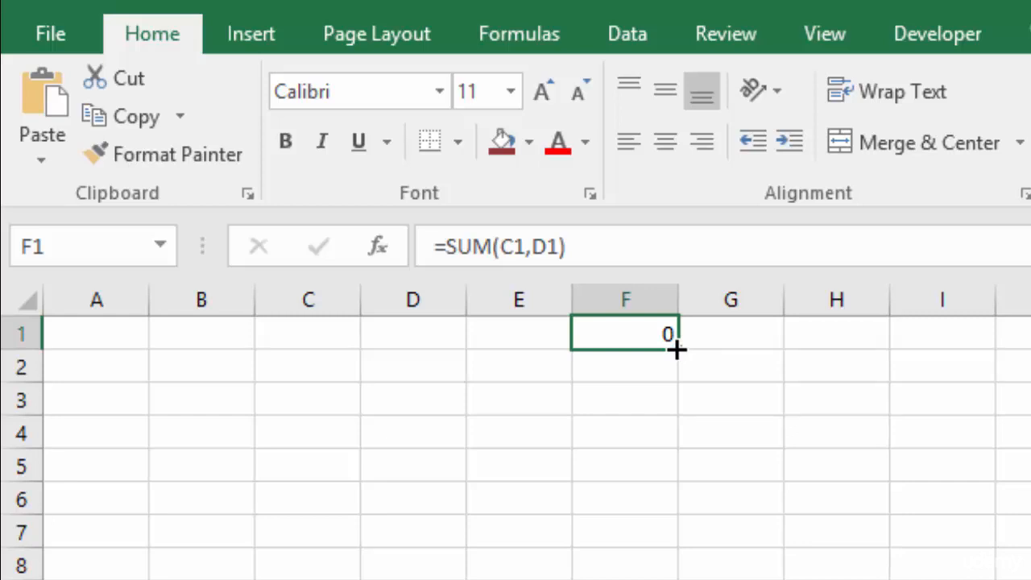
{"action": "left_click_drag", "start_coordinate": [675, 348], "coordinate": [675, 513]}
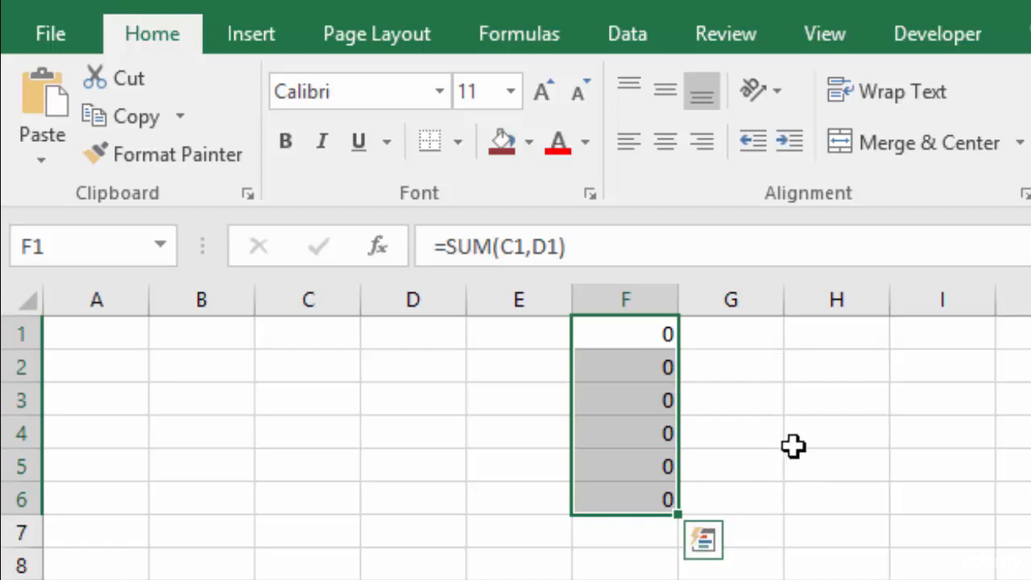
{"action": "key", "text": "shift+Up"}
Inspect the copied SUM formulas from F1 through F5 and compare the cells each one refers to.
{"action": "left_click", "coordinate": [620, 333]}
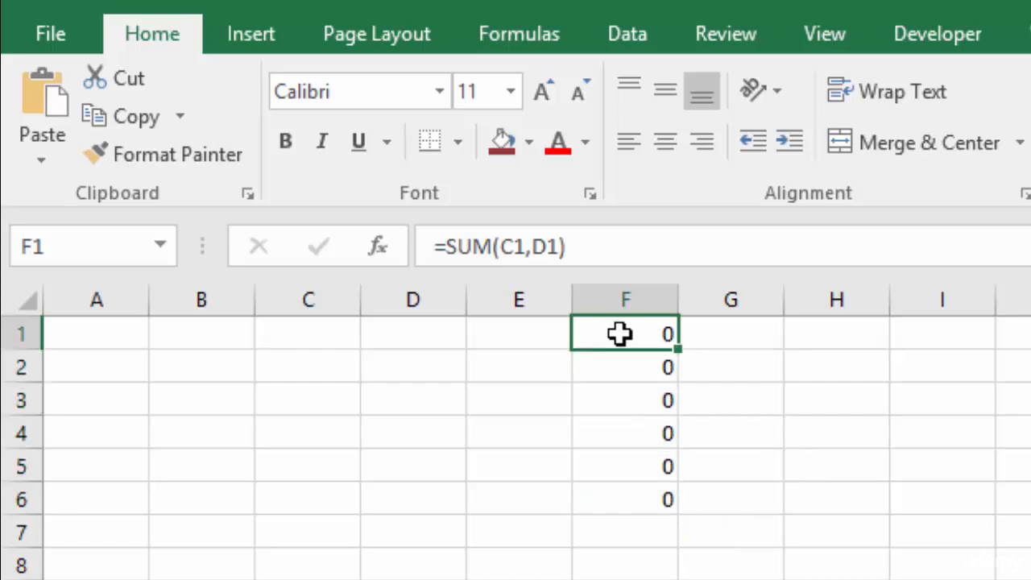
{"action": "double_click", "coordinate": [619, 334]}
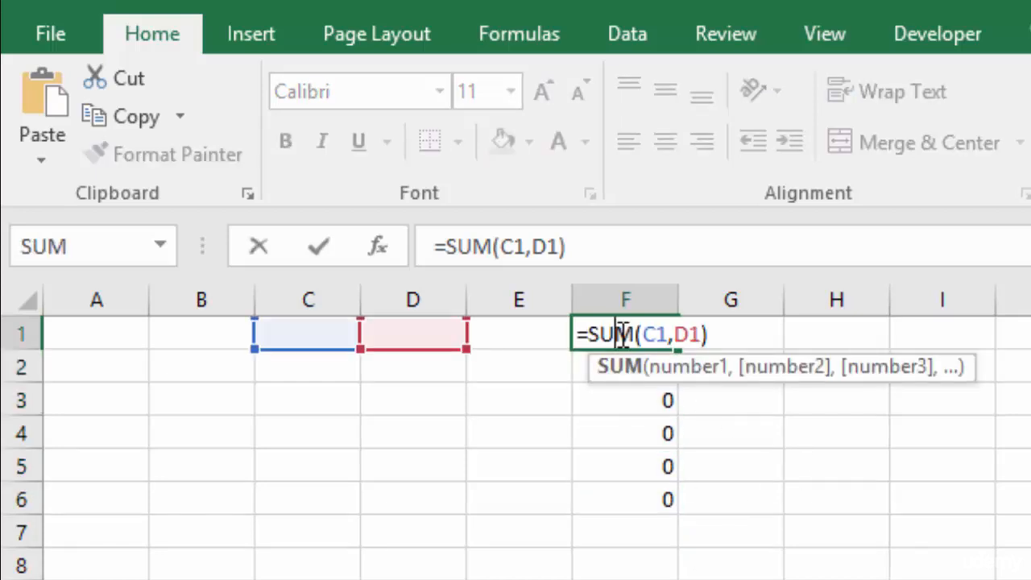
{"action": "left_click", "coordinate": [585, 366]}
{"action": "double_click", "coordinate": [612, 366]}
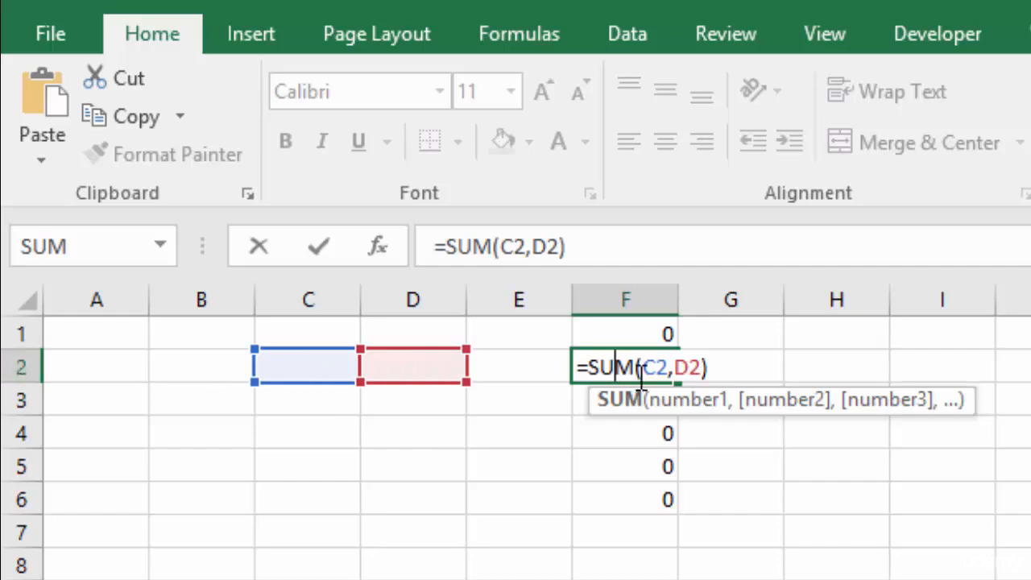
{"action": "left_click", "coordinate": [633, 331]}
{"action": "double_click", "coordinate": [633, 331]}
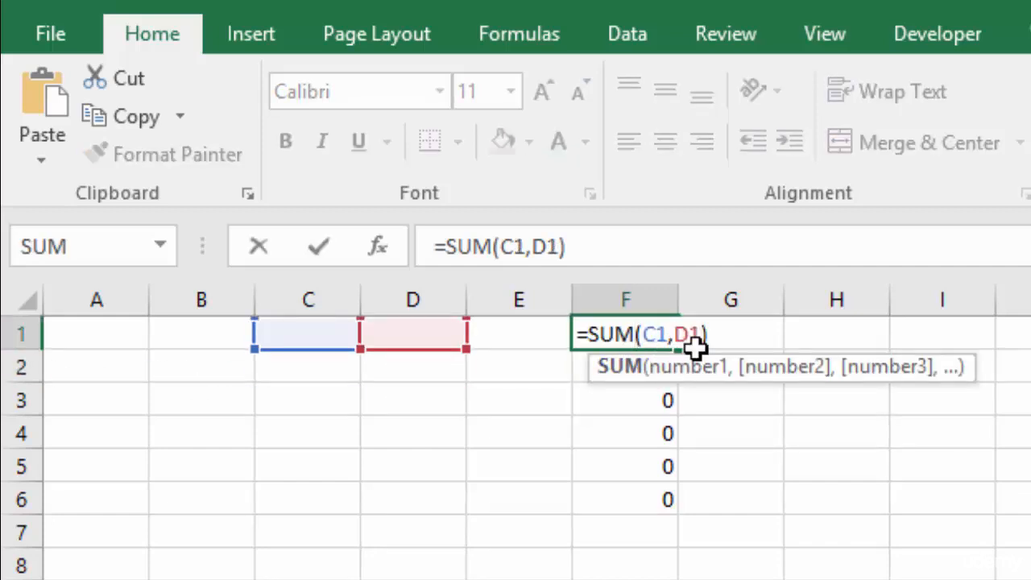
{"action": "left_click", "coordinate": [613, 368]}
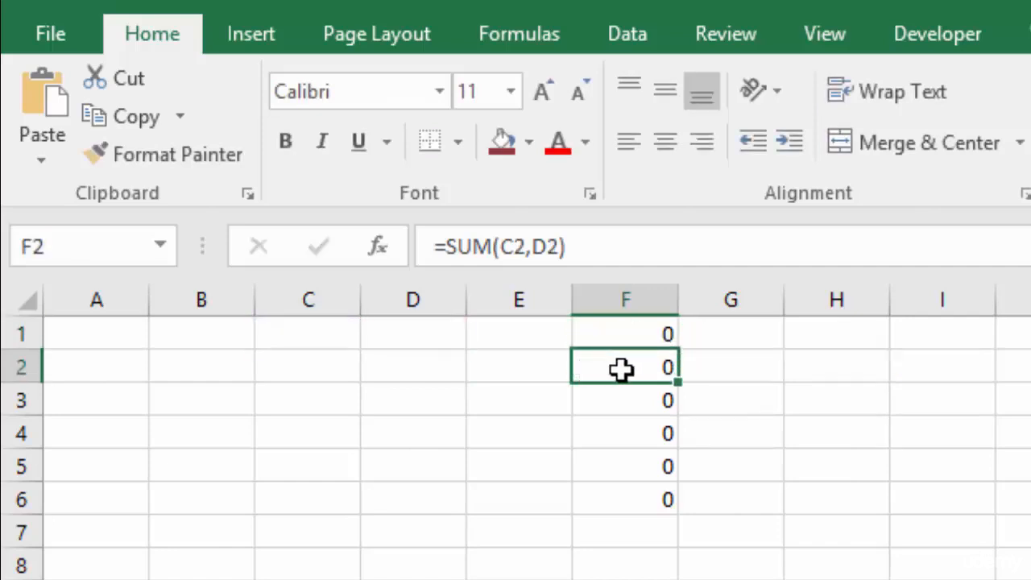
{"action": "double_click", "coordinate": [621, 369]}
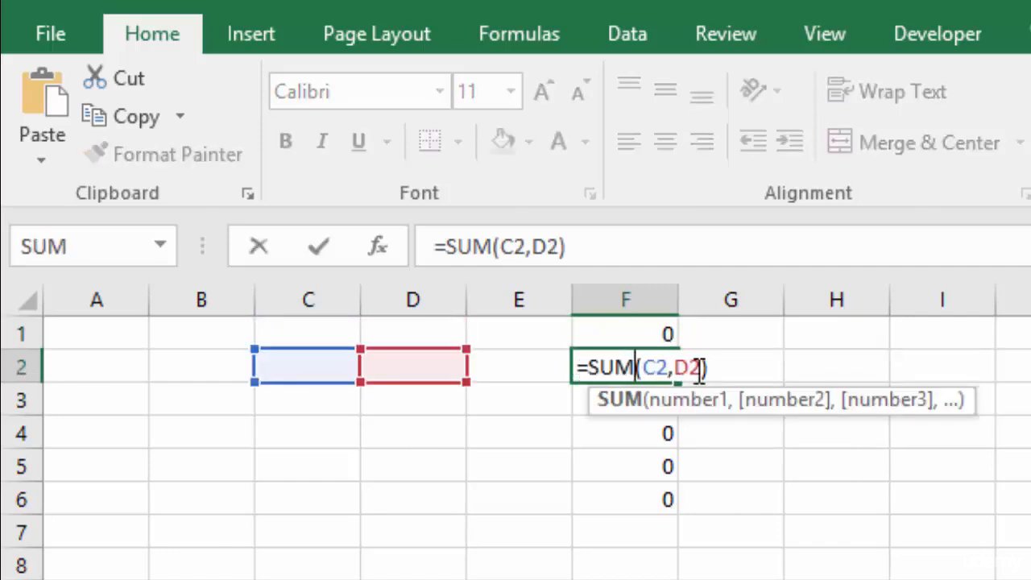
{"action": "left_click", "coordinate": [626, 397]}
{"action": "double_click", "coordinate": [628, 398]}
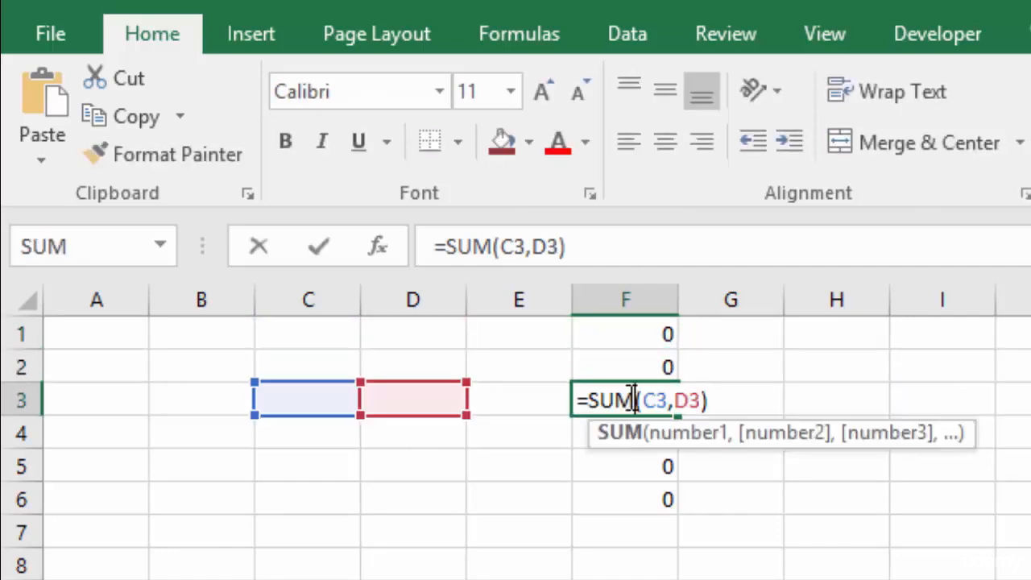
{"action": "double_click", "coordinate": [580, 435]}
{"action": "left_click", "coordinate": [585, 469]}
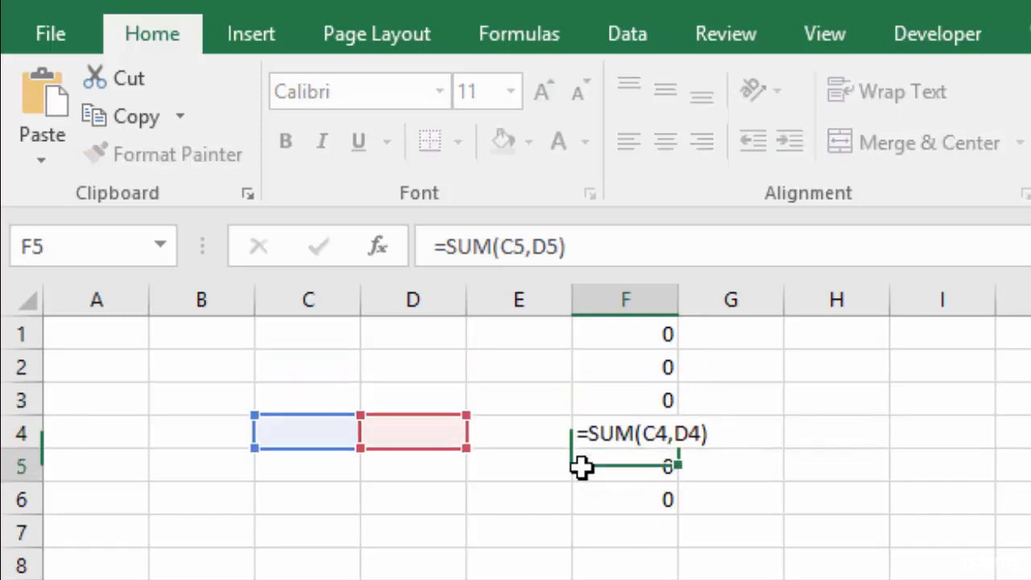
{"action": "double_click", "coordinate": [626, 466]}
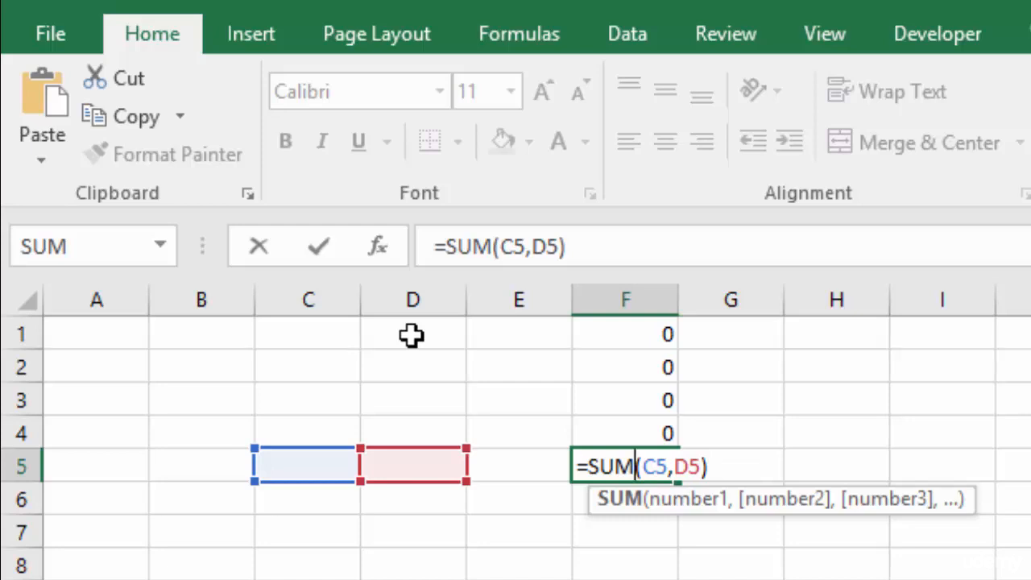
{"action": "key", "text": "Return"}
Clear the copied formulas from F2 through F6, keeping only the one in F1.
{"action": "left_click", "coordinate": [633, 367]}
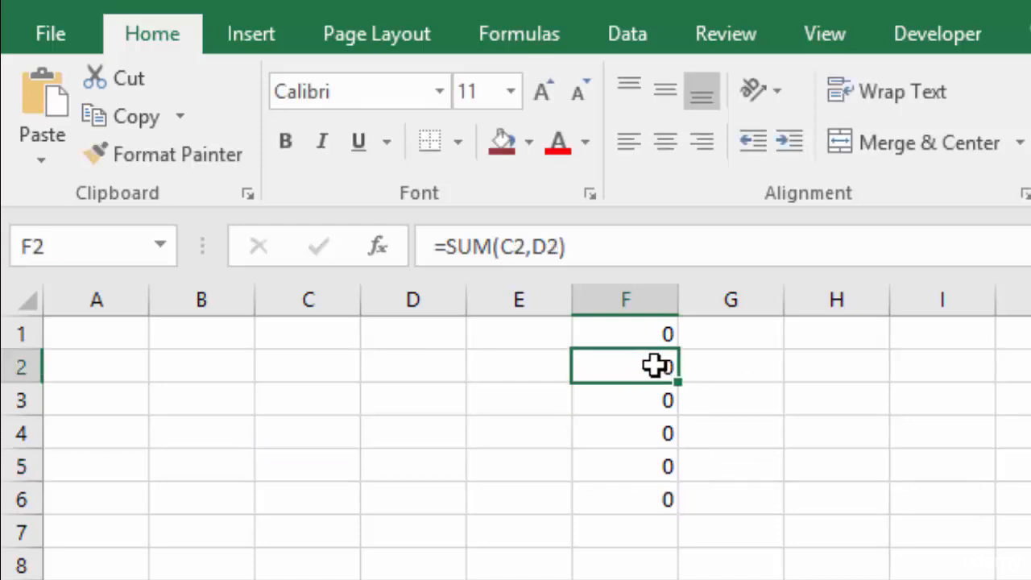
{"action": "left_click_drag", "start_coordinate": [647, 368], "coordinate": [638, 503]}
{"action": "key", "text": "Delete"}
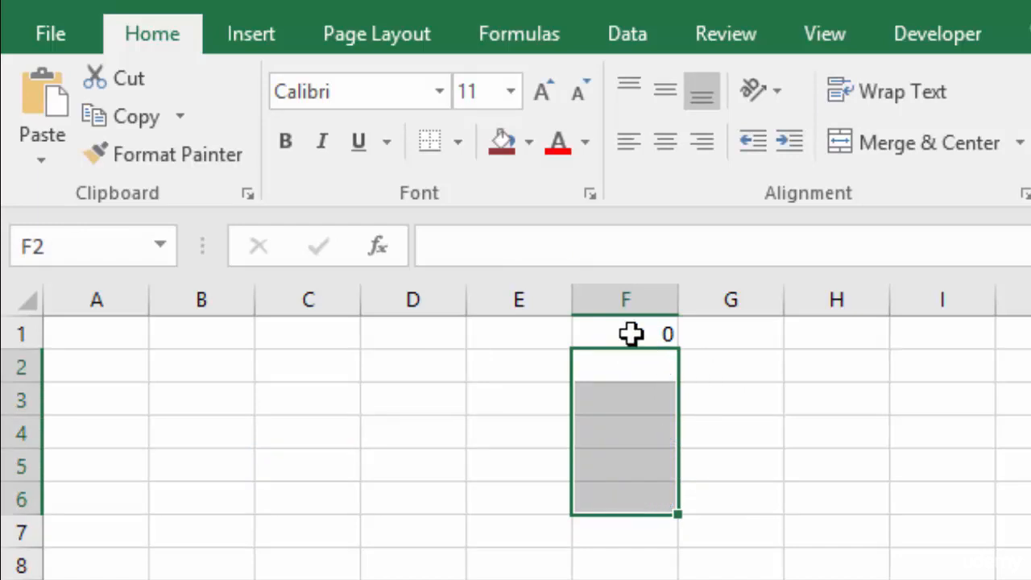
Make the D1 reference in F1's SUM formula absolute as $D$1, and fill the formula down through F7.
{"action": "double_click", "coordinate": [636, 333]}
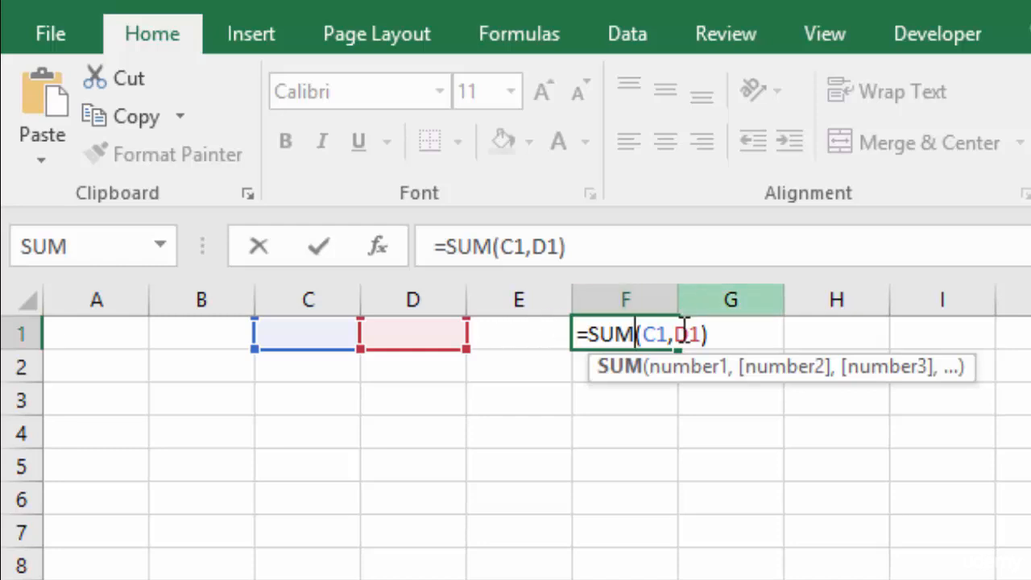
{"action": "left_click", "coordinate": [689, 334]}
{"action": "key", "text": "F4"}
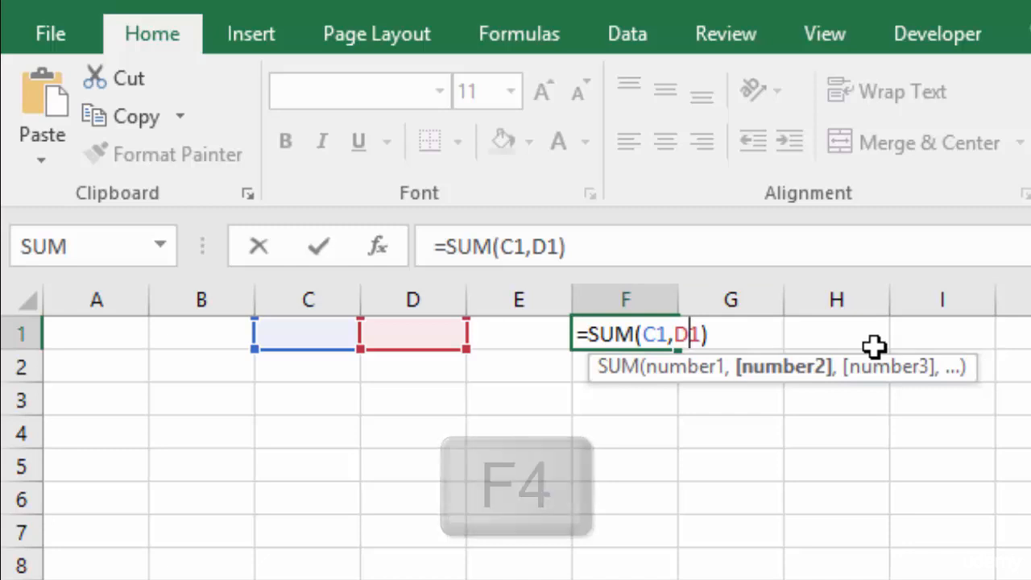
{"action": "key", "text": "F4"}
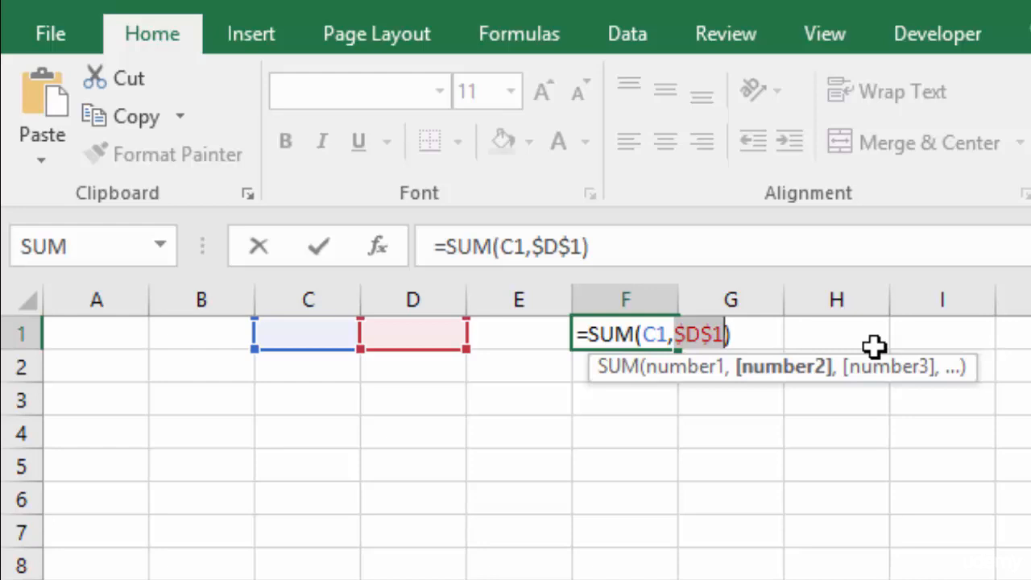
{"action": "key", "text": "Return"}
{"action": "left_click", "coordinate": [645, 335]}
{"action": "left_click_drag", "start_coordinate": [678, 349], "coordinate": [682, 544]}
Inspect the formulas from F1 through F6 and compare their relative column C reference with the absolute $D$1 reference.
{"action": "left_click", "coordinate": [610, 333]}
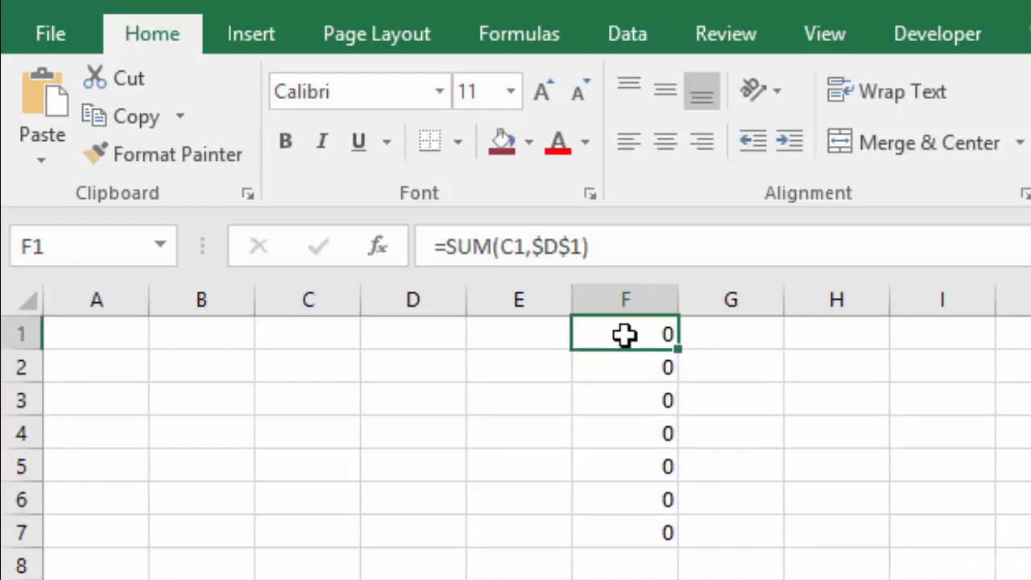
{"action": "double_click", "coordinate": [609, 334]}
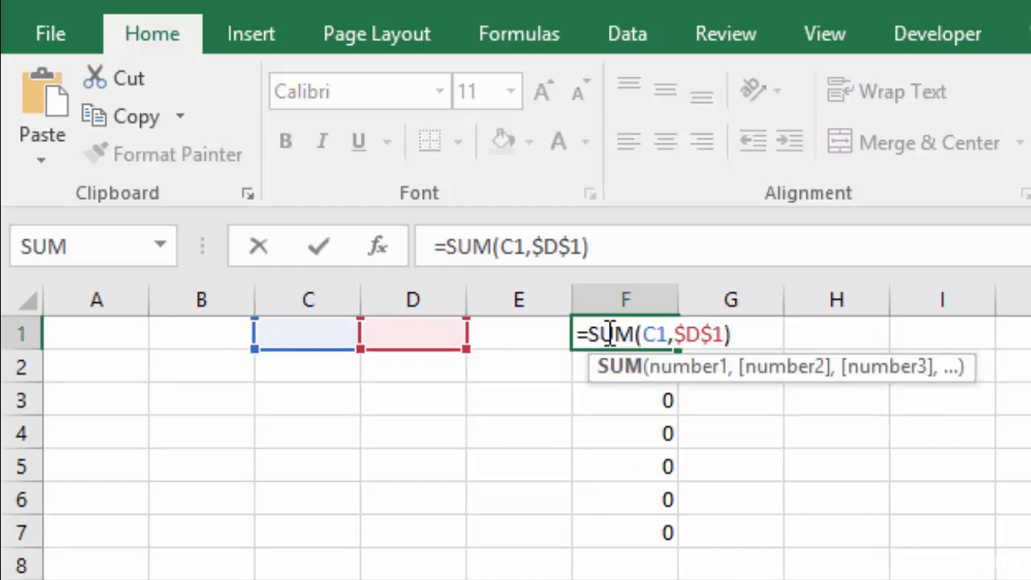
{"action": "left_click", "coordinate": [582, 368]}
{"action": "double_click", "coordinate": [612, 368]}
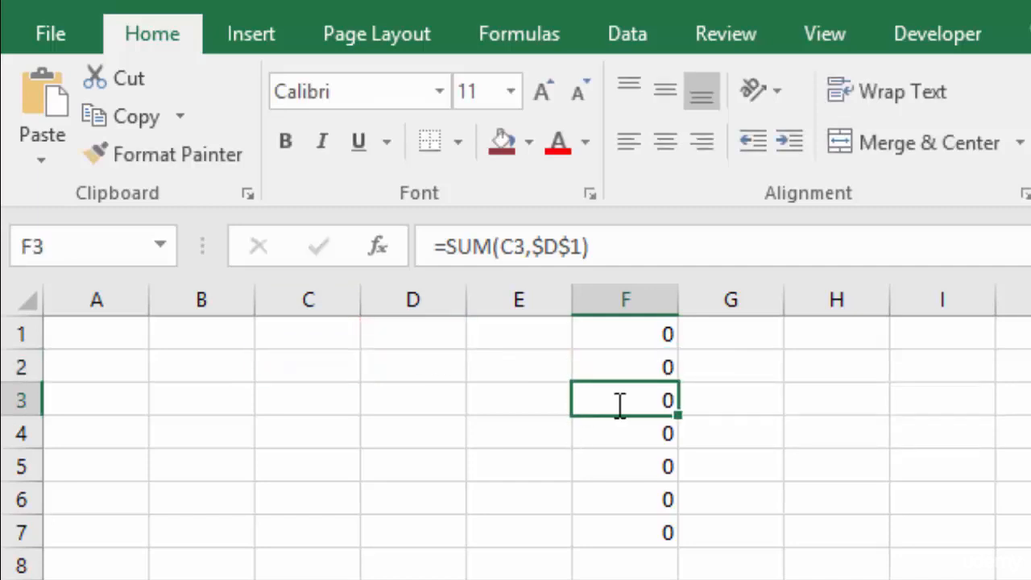
{"action": "double_click", "coordinate": [616, 405]}
{"action": "double_click", "coordinate": [600, 431]}
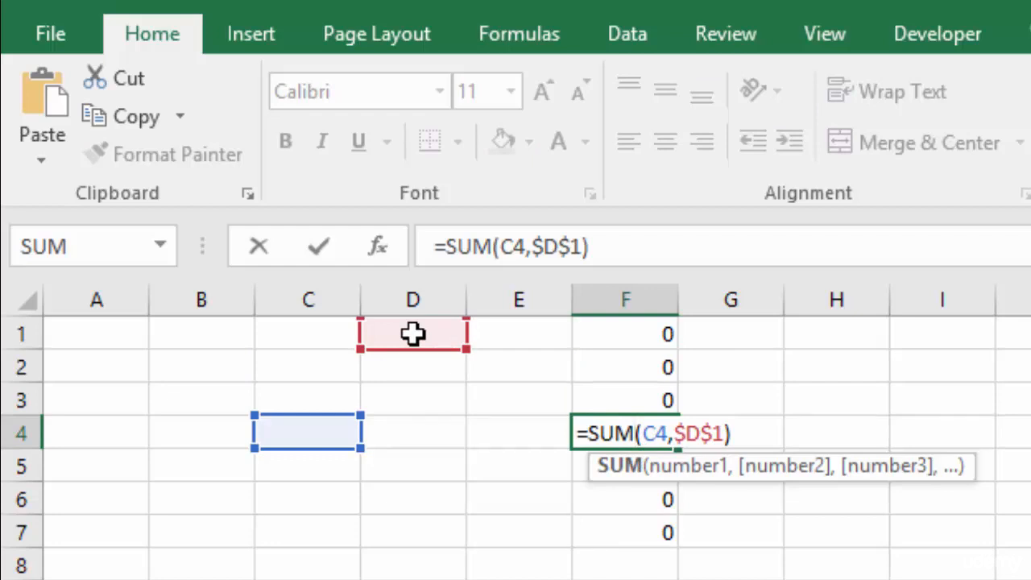
{"action": "key", "text": "Return"}
{"action": "double_click", "coordinate": [578, 467]}
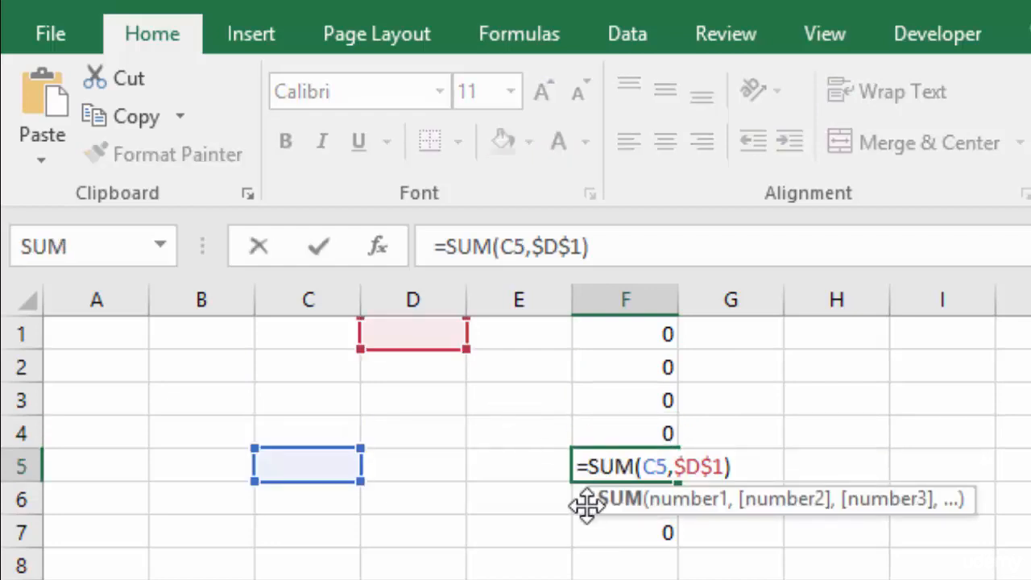
{"action": "key", "text": "Return"}
{"action": "double_click", "coordinate": [612, 500]}
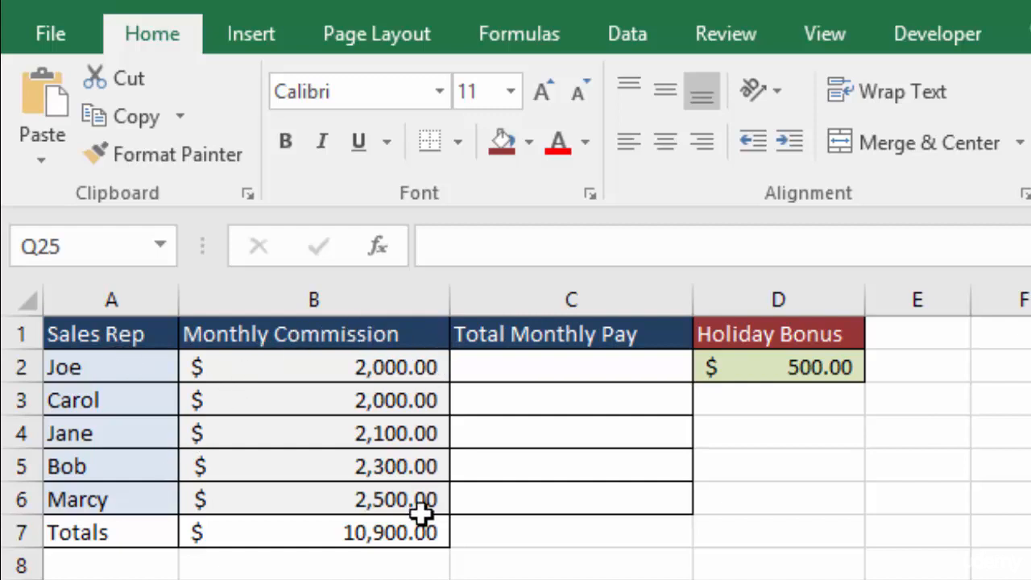
Build a SUM formula in C2 that adds the monthly commission in B2 and the holiday bonus in D2.
{"action": "left_click", "coordinate": [304, 532]}
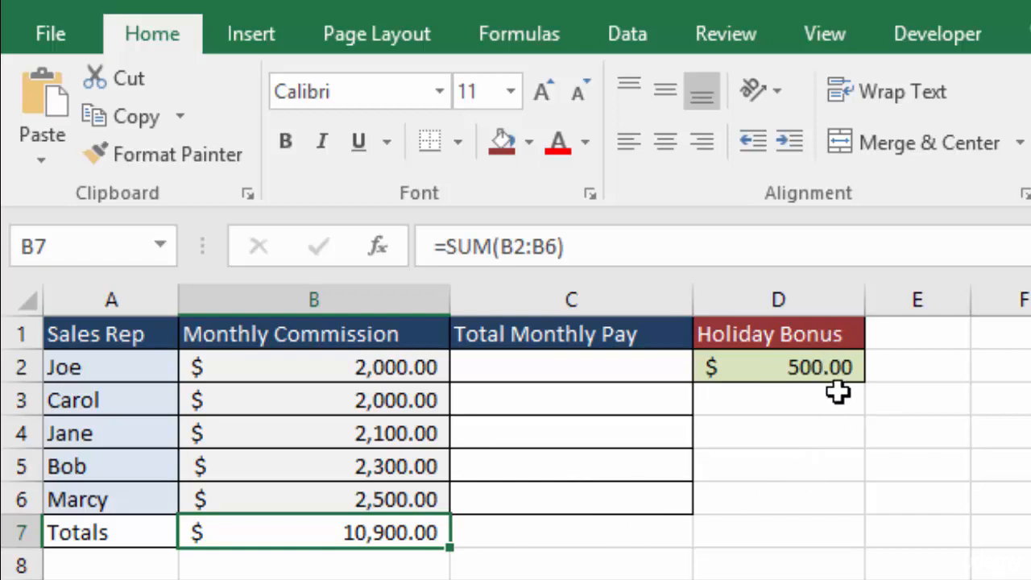
{"action": "left_click", "coordinate": [548, 367]}
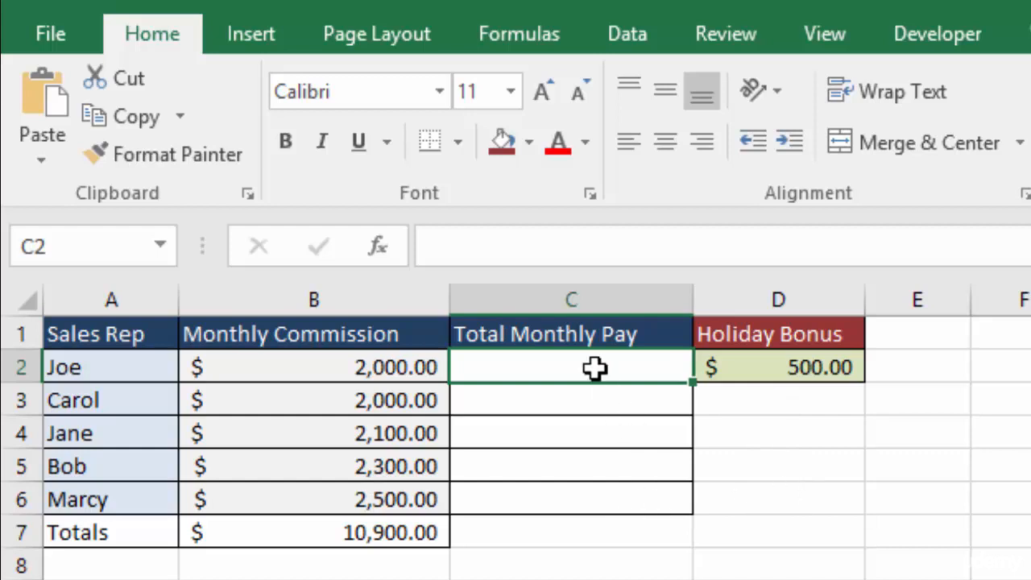
{"action": "type", "text": "="}
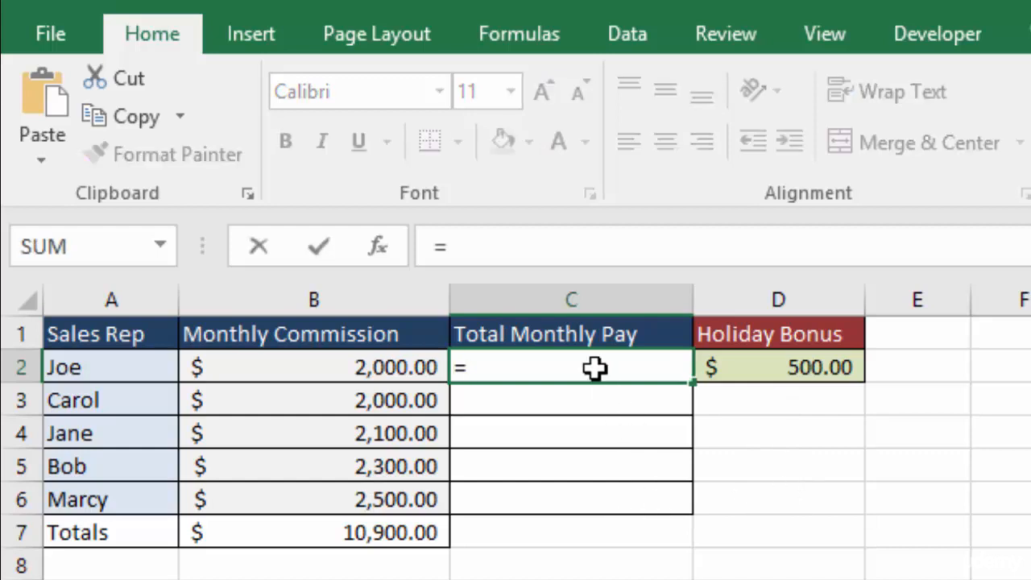
{"action": "type", "text": "SUM"}
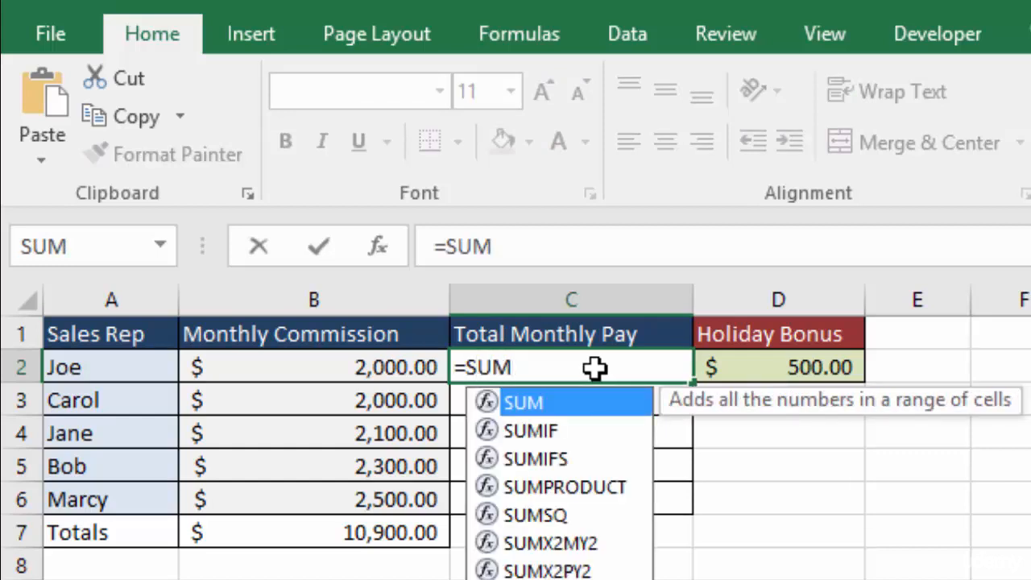
{"action": "double_click", "coordinate": [534, 405]}
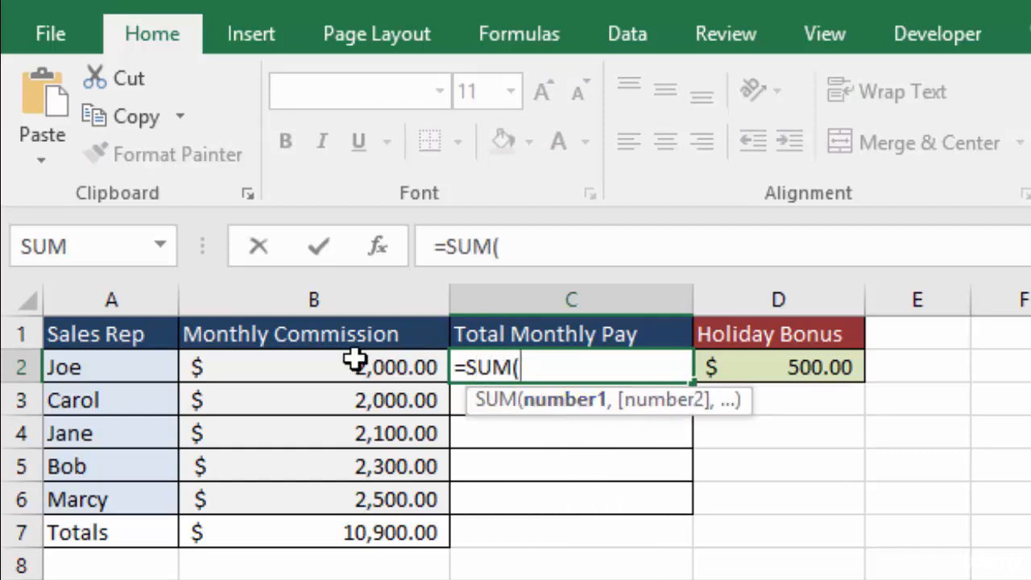
{"action": "left_click", "coordinate": [342, 367]}
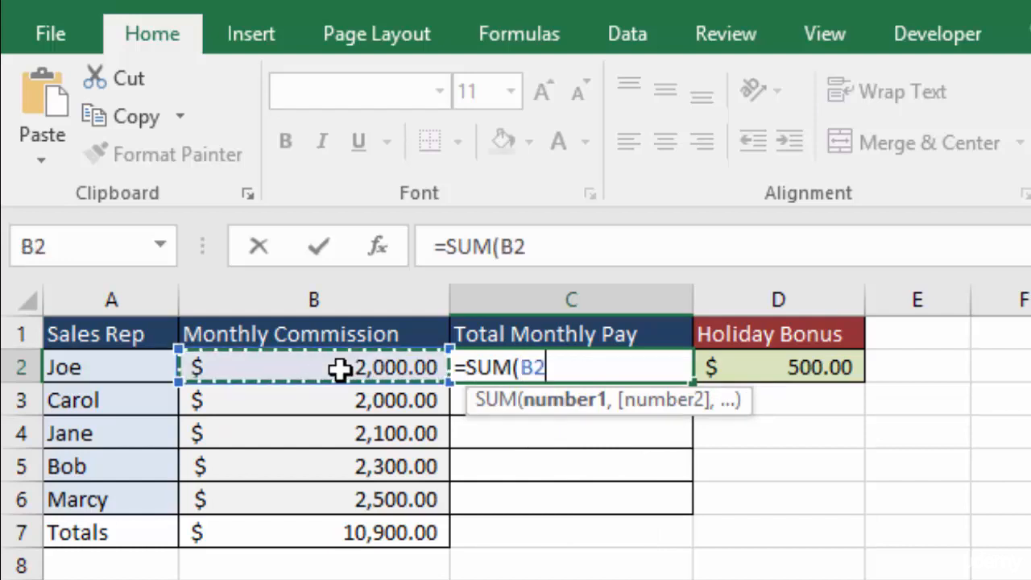
{"action": "type", "text": ","}
{"action": "left_click", "coordinate": [775, 367]}
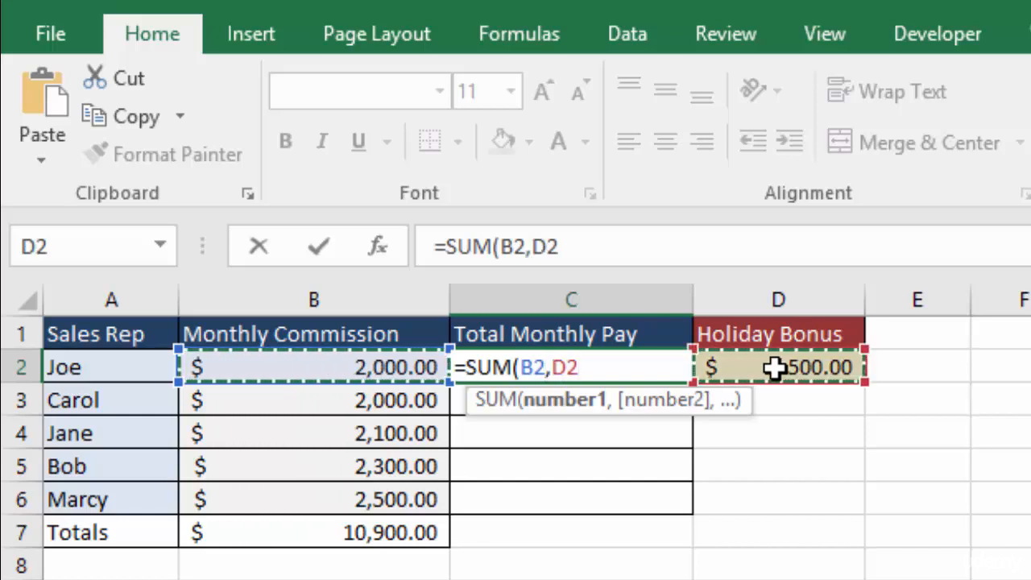
Make only the D2 reference in C2's SUM formula absolute as $D$2, and fill the completed formula down through C6.
{"action": "key", "text": "F4"}
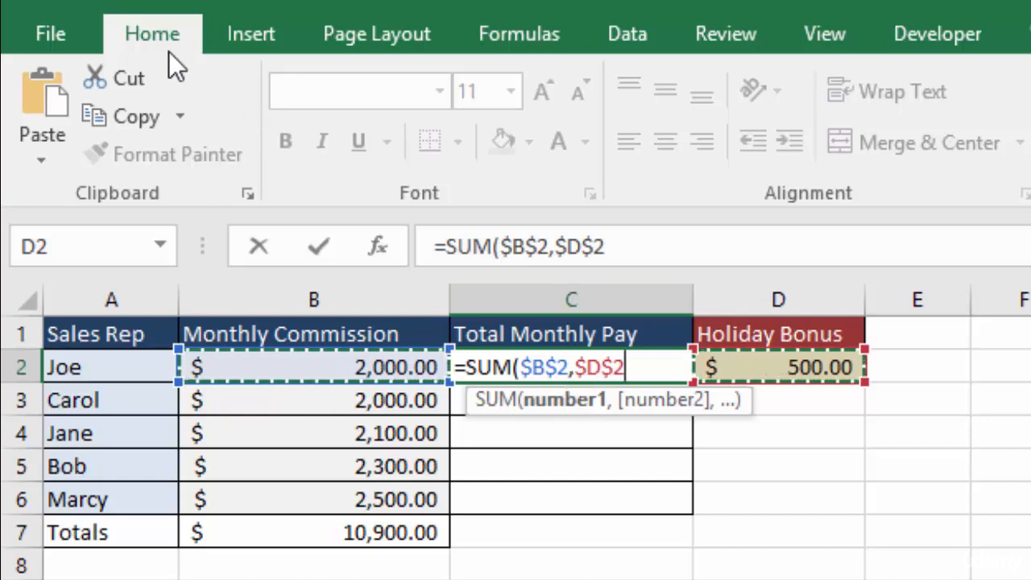
{"action": "left_click", "coordinate": [121, 2]}
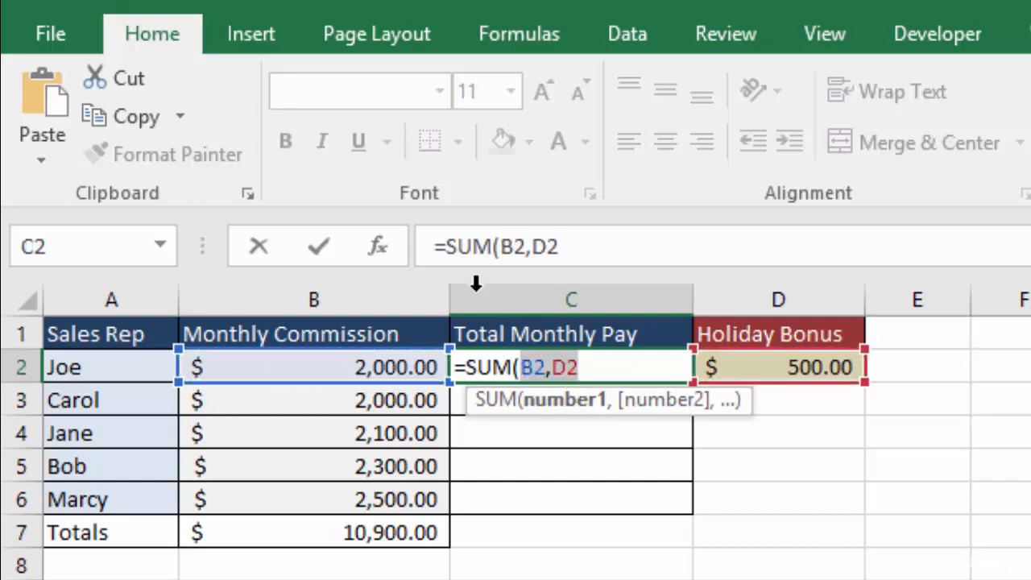
{"action": "left_click", "coordinate": [581, 367]}
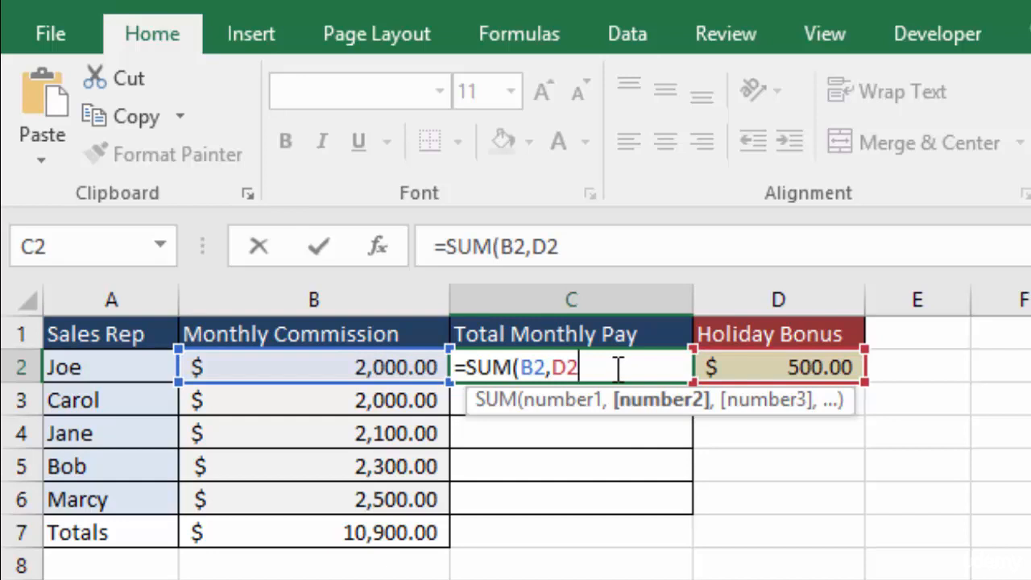
{"action": "key", "text": "F4"}
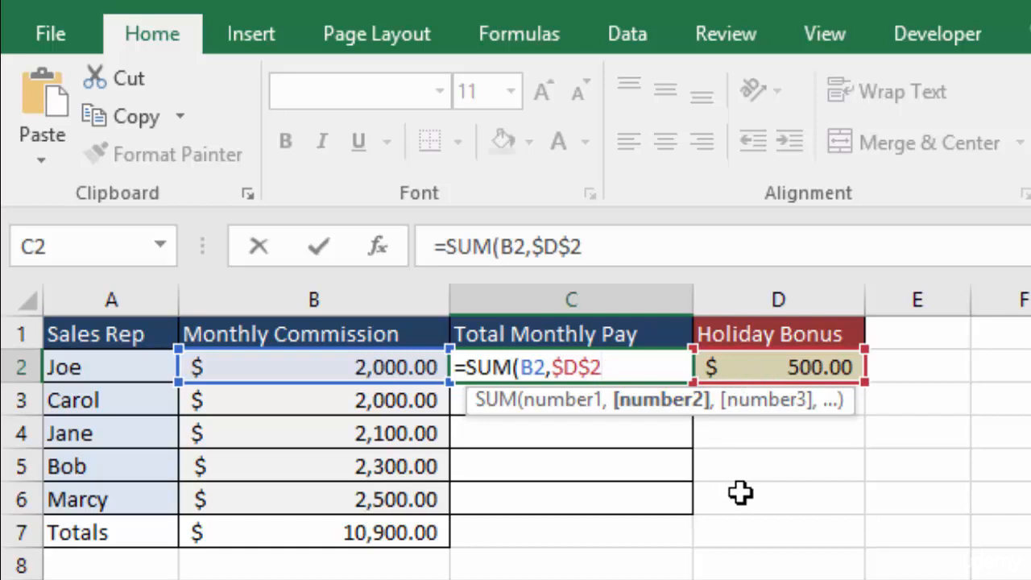
{"action": "key", "text": "Return"}
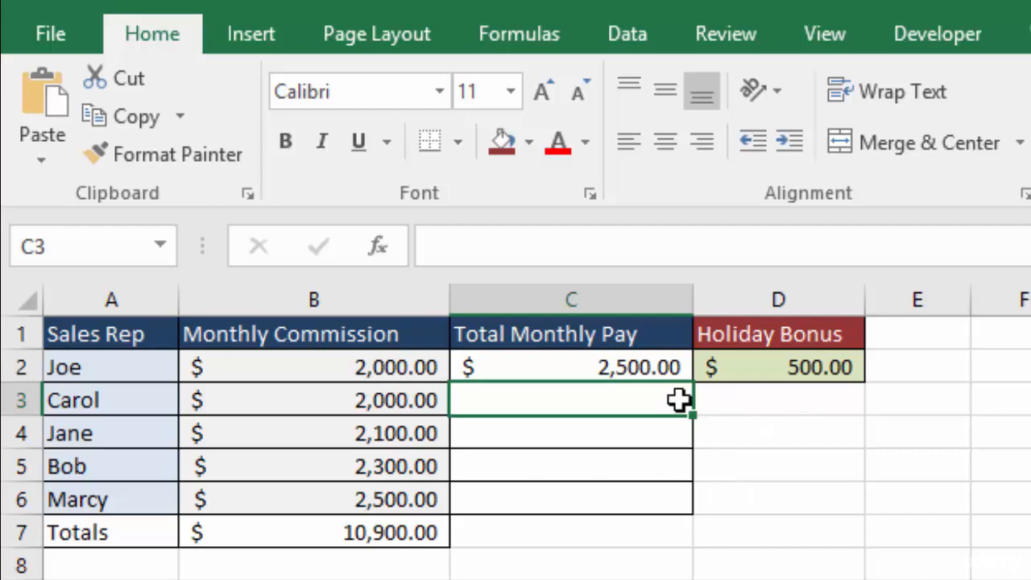
{"action": "left_click", "coordinate": [570, 368]}
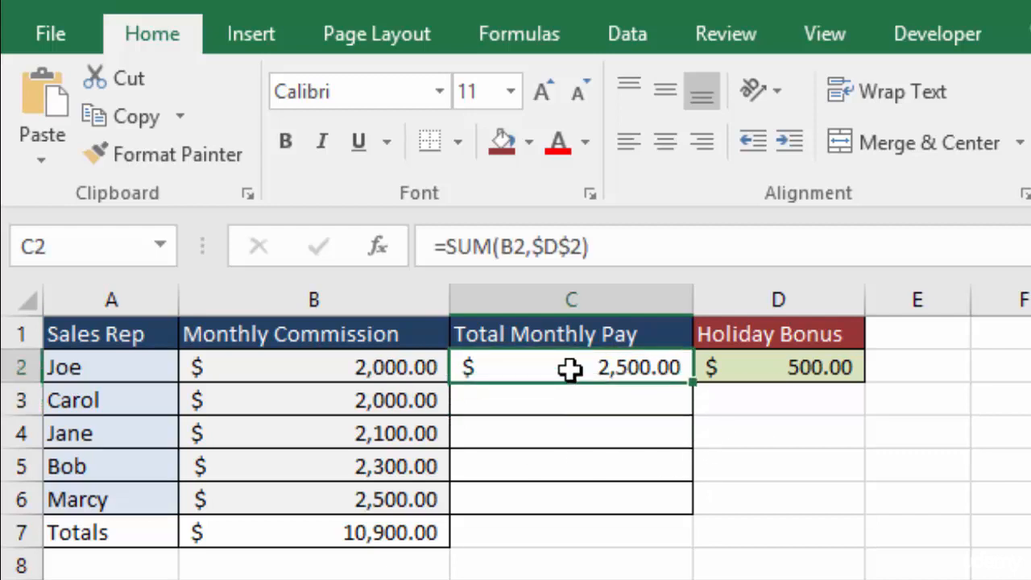
{"action": "left_click_drag", "start_coordinate": [693, 388], "coordinate": [697, 516]}
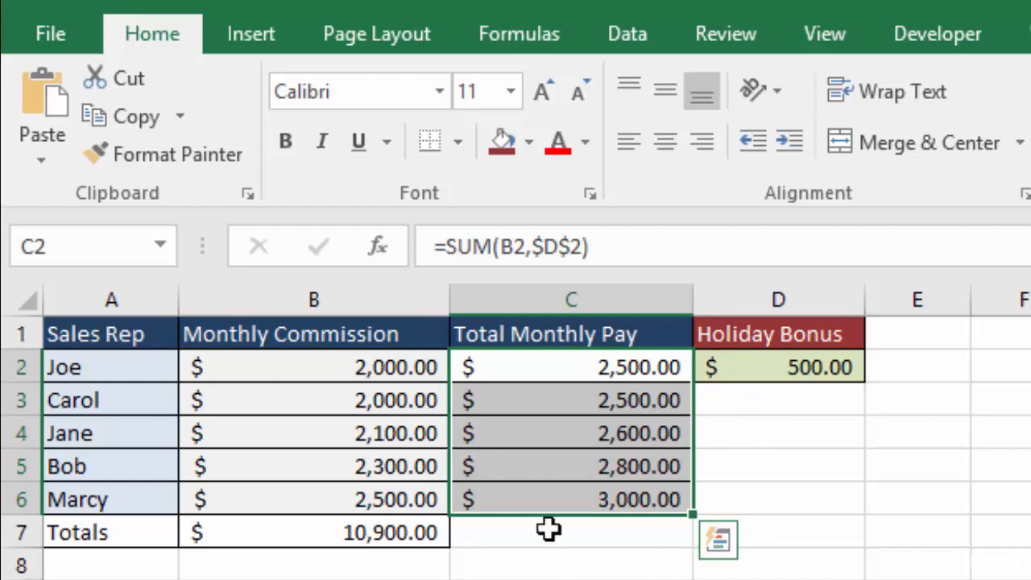
Inspect the copied formulas in C3 and C5 to compare their relative commission reference with the absolute bonus reference.
{"action": "double_click", "coordinate": [568, 400]}
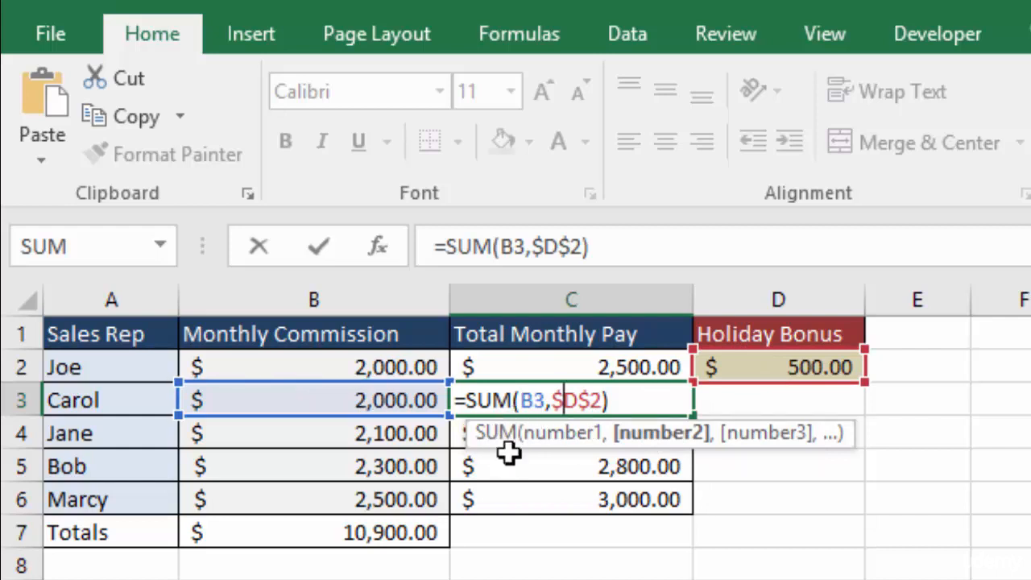
{"action": "double_click", "coordinate": [520, 468]}
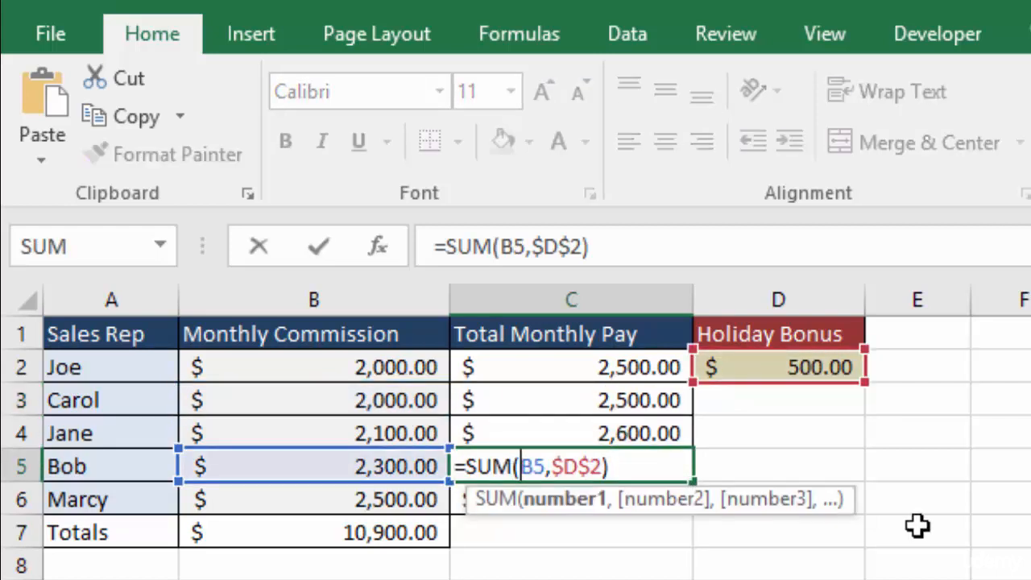